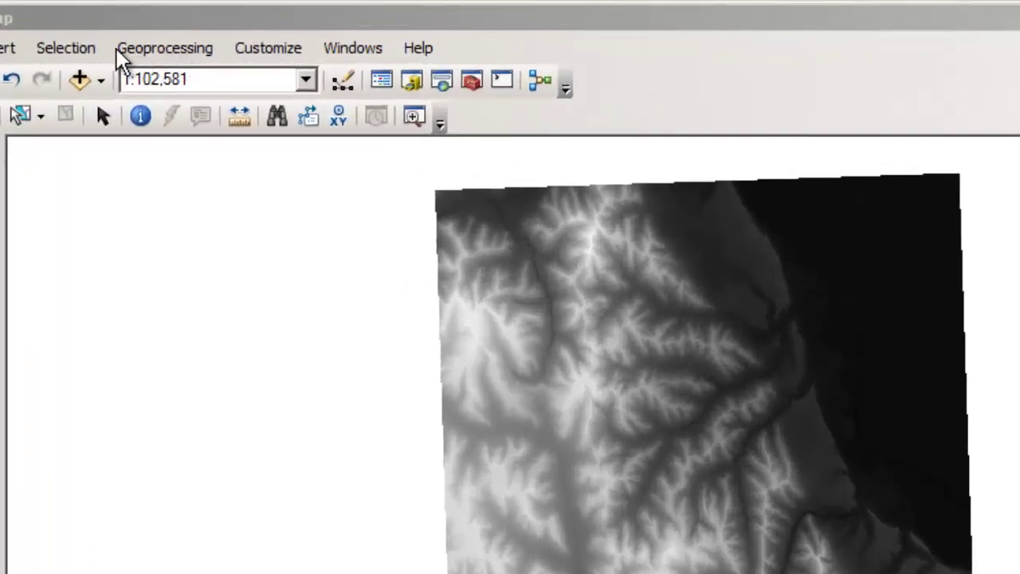
Verify the Spatial Analyst extension is checked in Customize > Extensions, then show the Geoprocessing menu.
{"action": "left_click", "coordinate": [248, 57]}
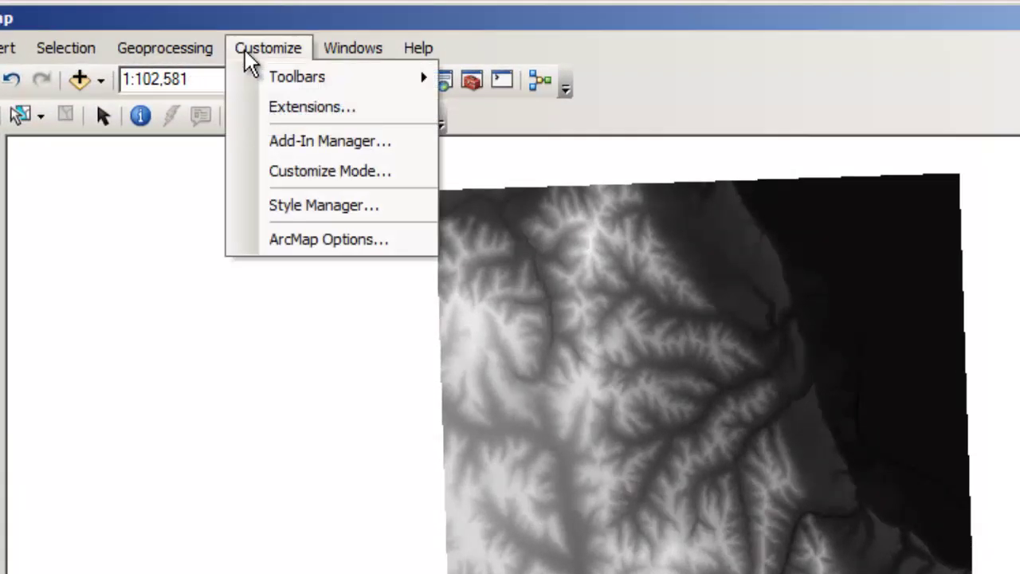
{"action": "left_click", "coordinate": [319, 110]}
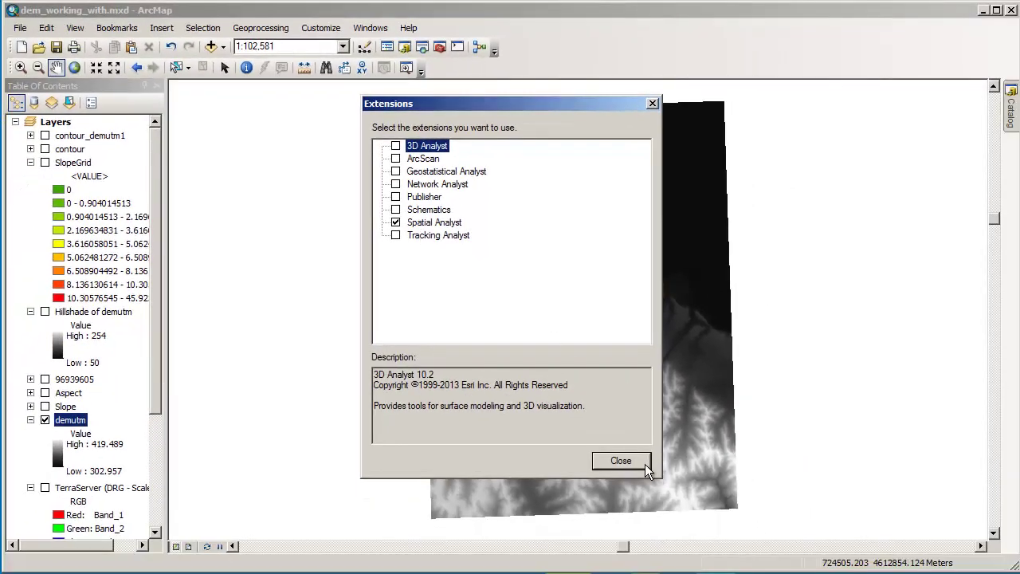
{"action": "left_click", "coordinate": [641, 463]}
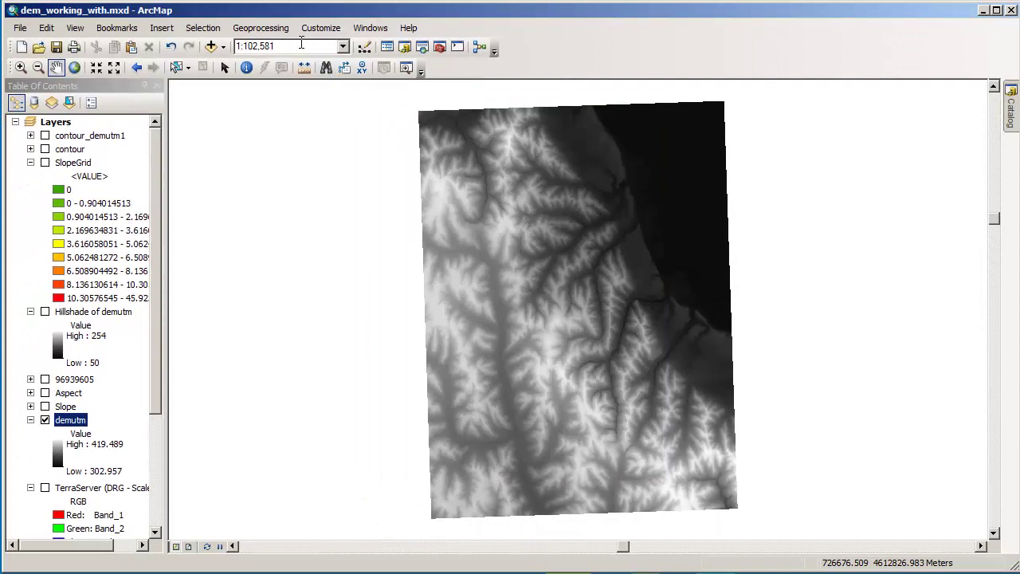
{"action": "left_click", "coordinate": [281, 31]}
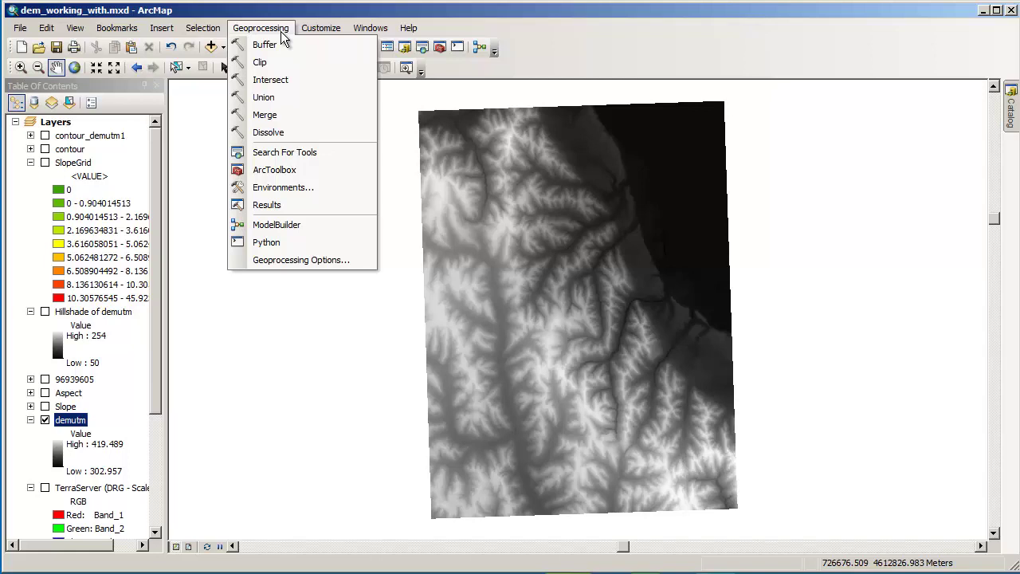
{"action": "left_click", "coordinate": [280, 169]}
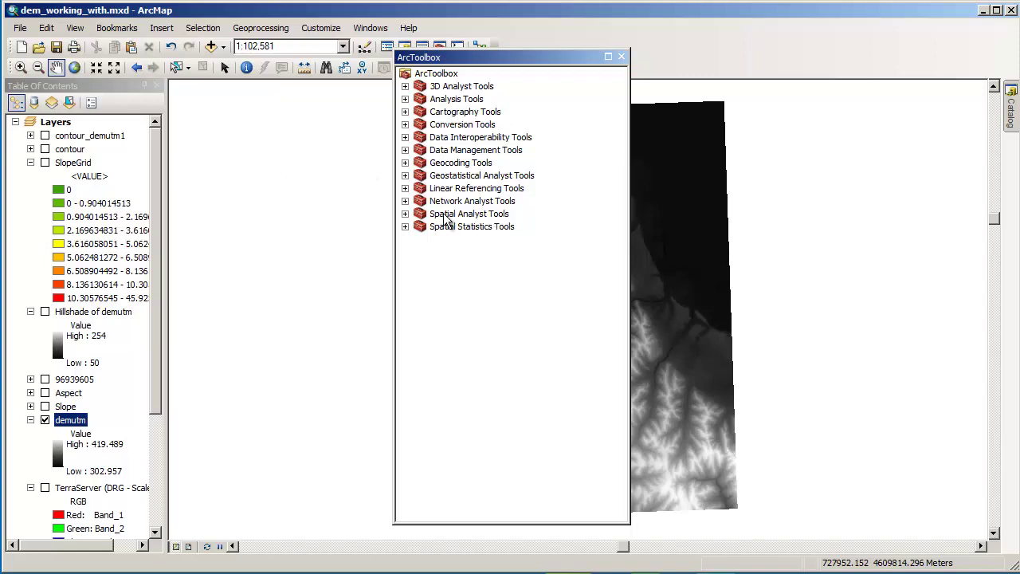
Search the tools for 'hillshade' and preview a Hillshade tool's settings without running it.
{"action": "left_click", "coordinate": [623, 57]}
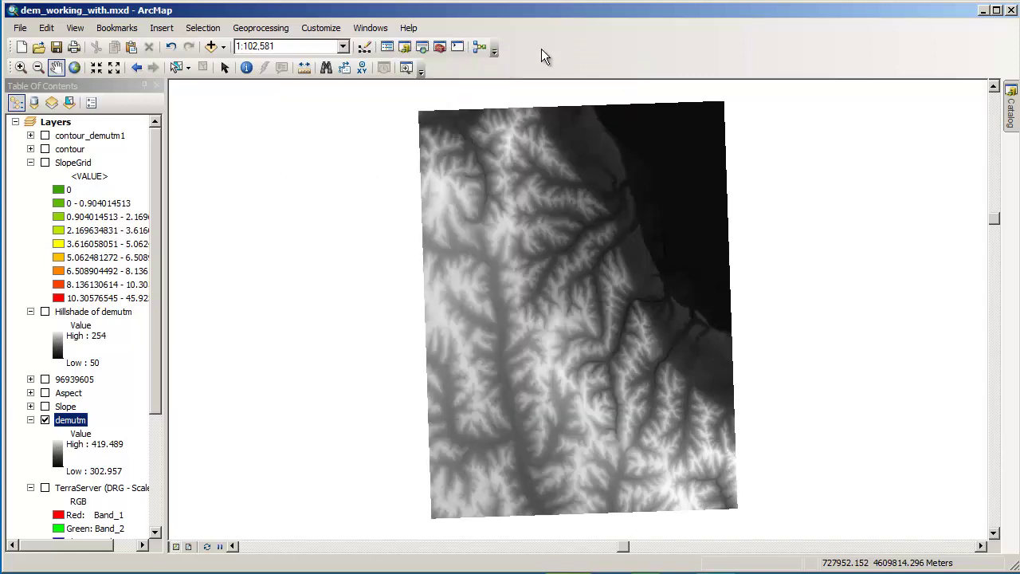
{"action": "left_click", "coordinate": [370, 28]}
{"action": "left_click", "coordinate": [377, 135]}
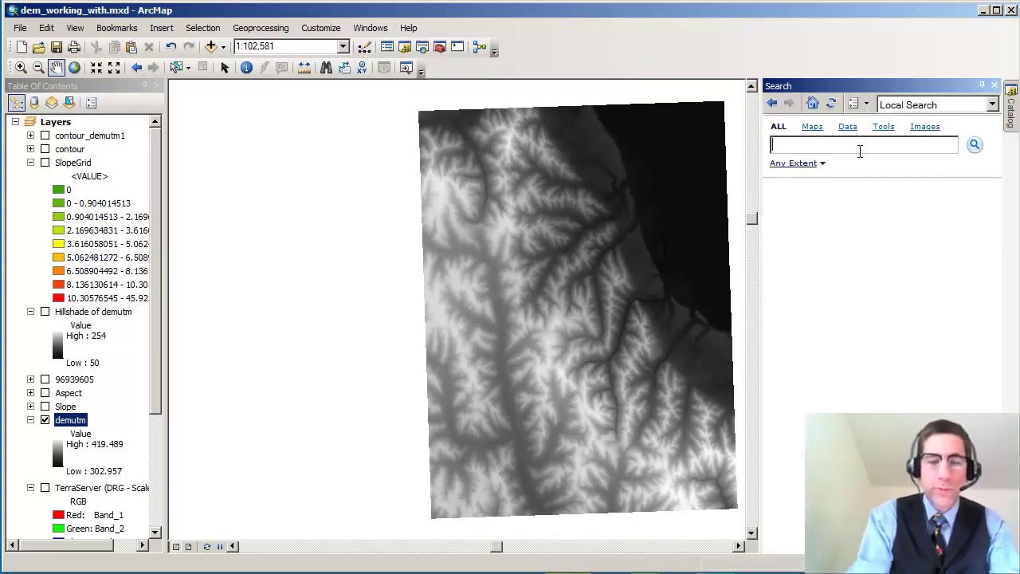
{"action": "type", "text": "hillshad"}
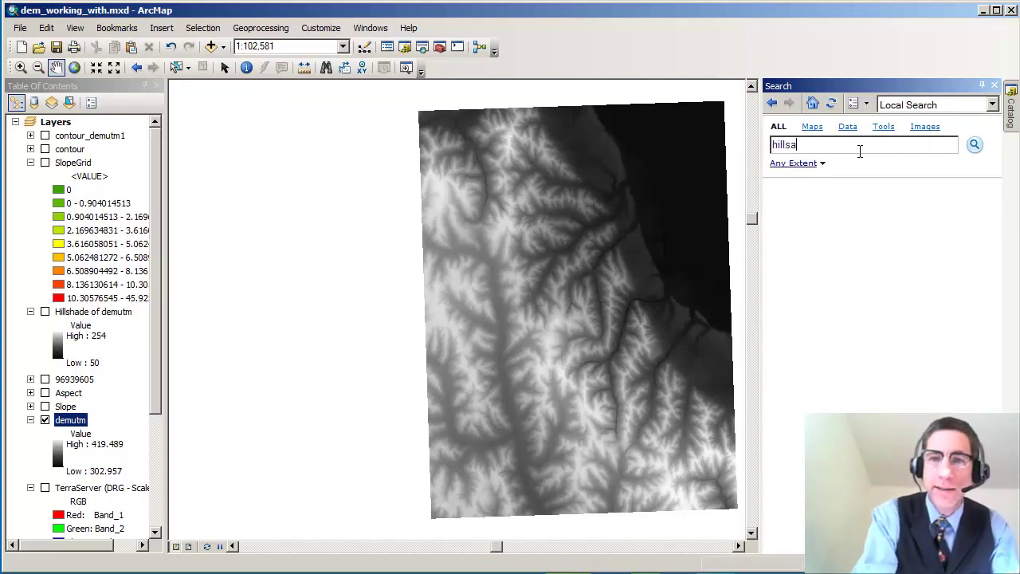
{"action": "type", "text": "e"}
{"action": "key", "text": "Return"}
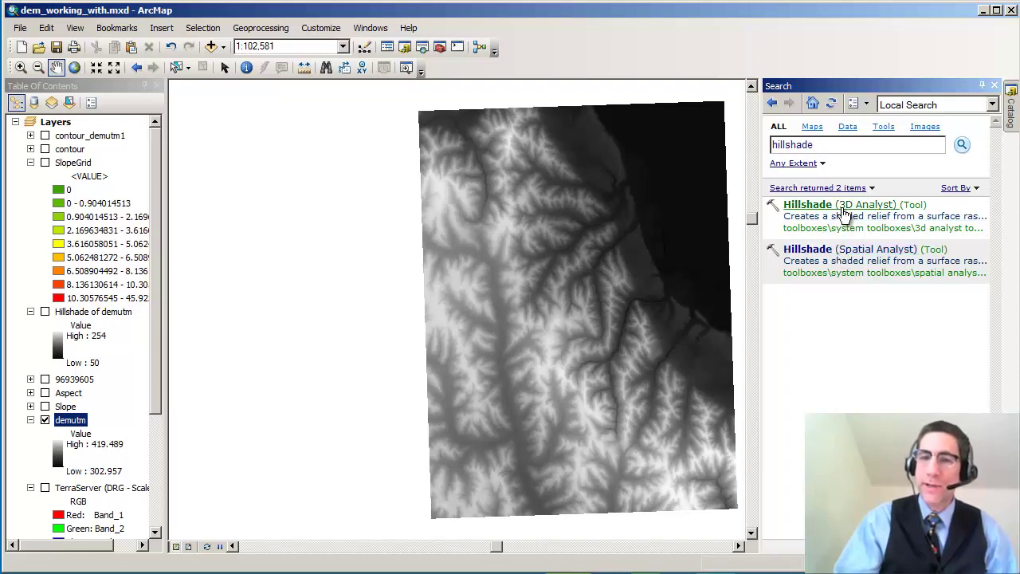
{"action": "left_click", "coordinate": [855, 250]}
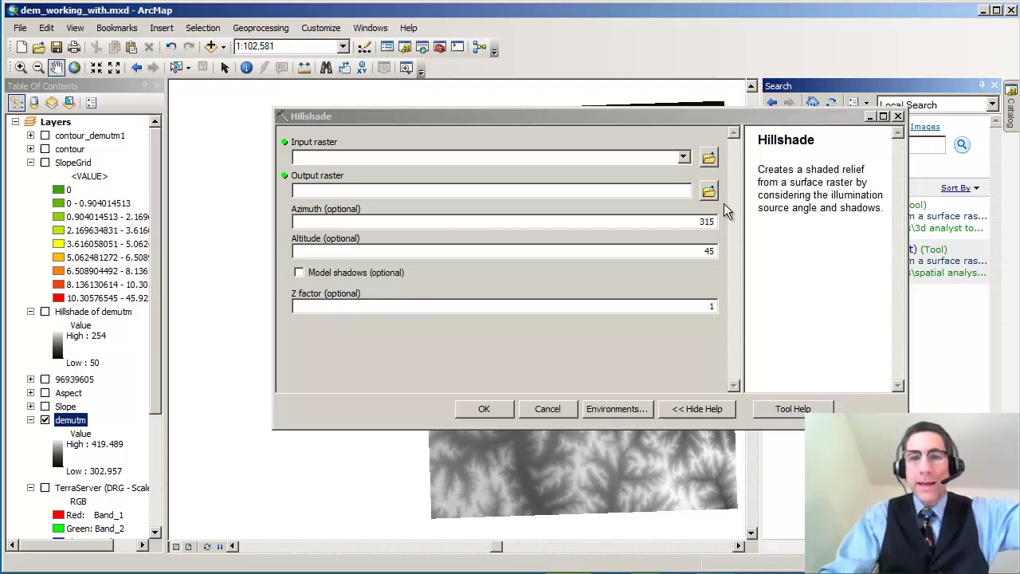
{"action": "left_click", "coordinate": [897, 116]}
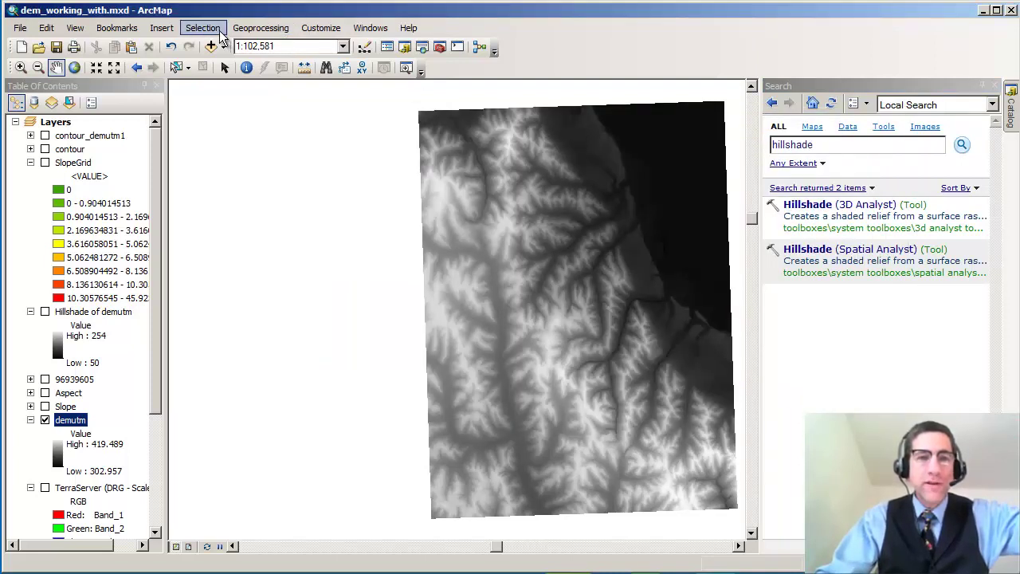
{"action": "left_click", "coordinate": [285, 30]}
{"action": "left_click", "coordinate": [289, 33]}
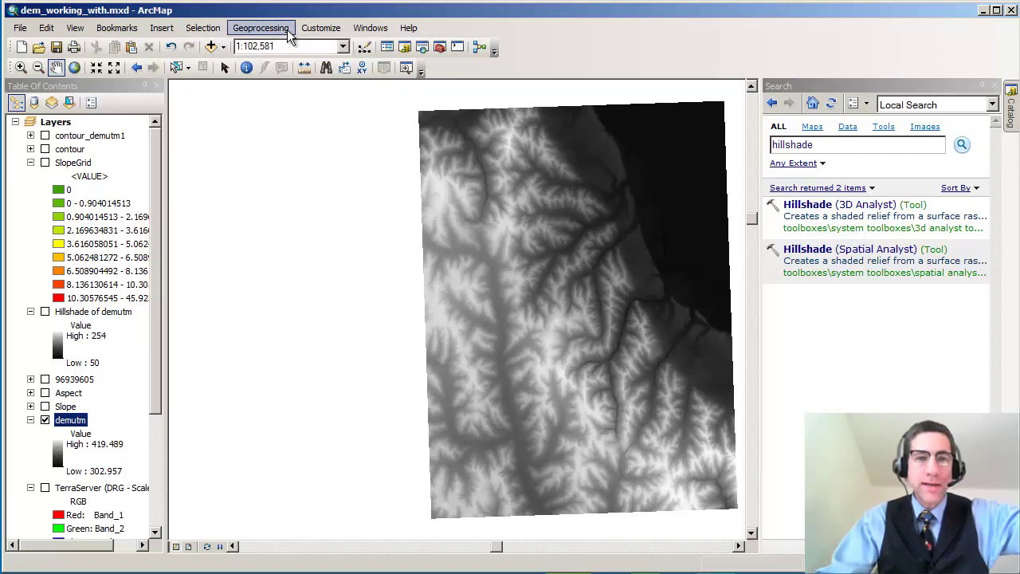
{"action": "left_click", "coordinate": [286, 30]}
{"action": "left_click", "coordinate": [283, 185]}
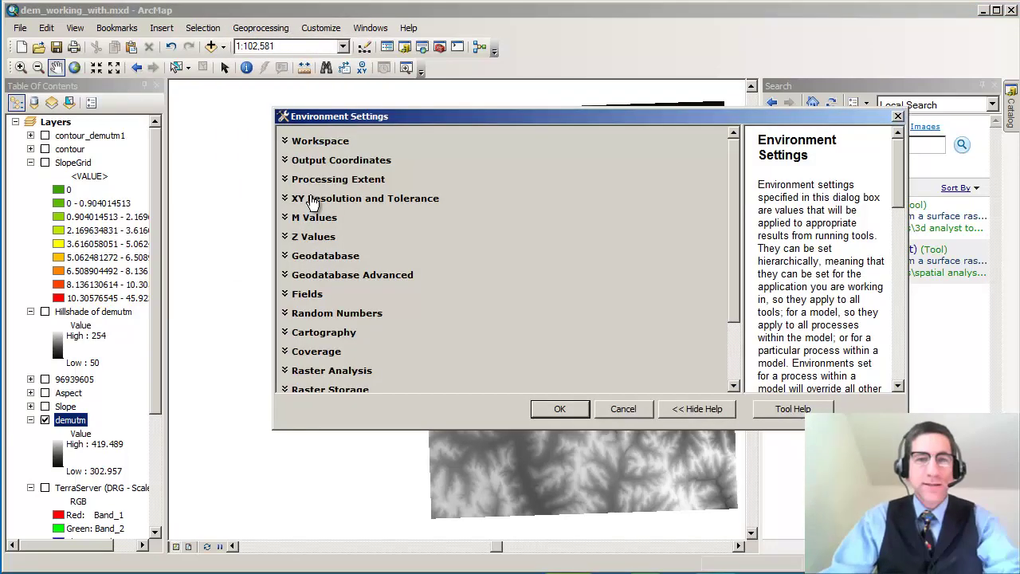
{"action": "left_click", "coordinate": [313, 140]}
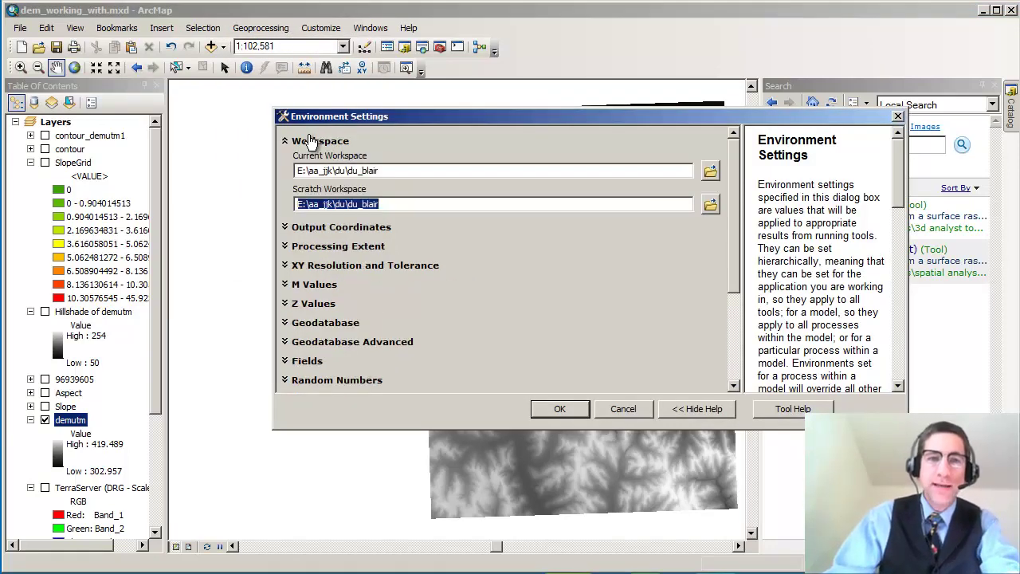
{"action": "left_click", "coordinate": [622, 408]}
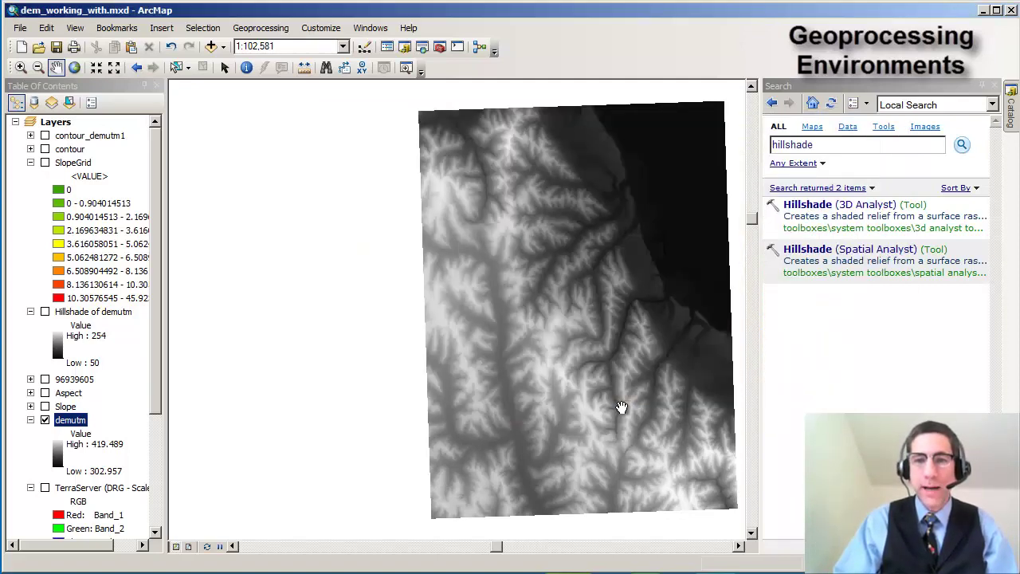
Set demutm as the Spatial Analyst Hillshade input and try a long output name ending 'ade_raster'.
{"action": "left_click", "coordinate": [811, 250]}
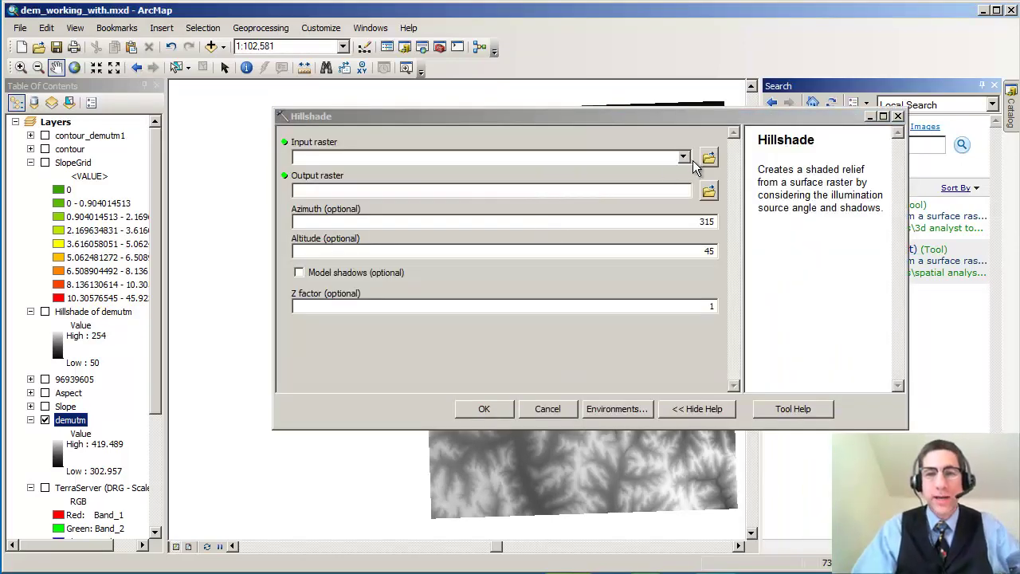
{"action": "left_click", "coordinate": [684, 159]}
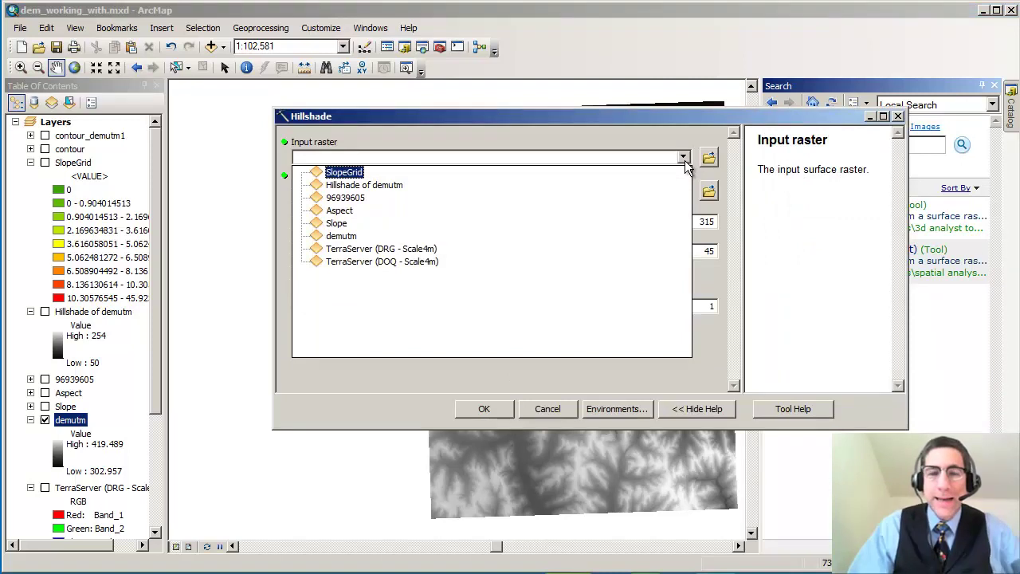
{"action": "left_click", "coordinate": [352, 238]}
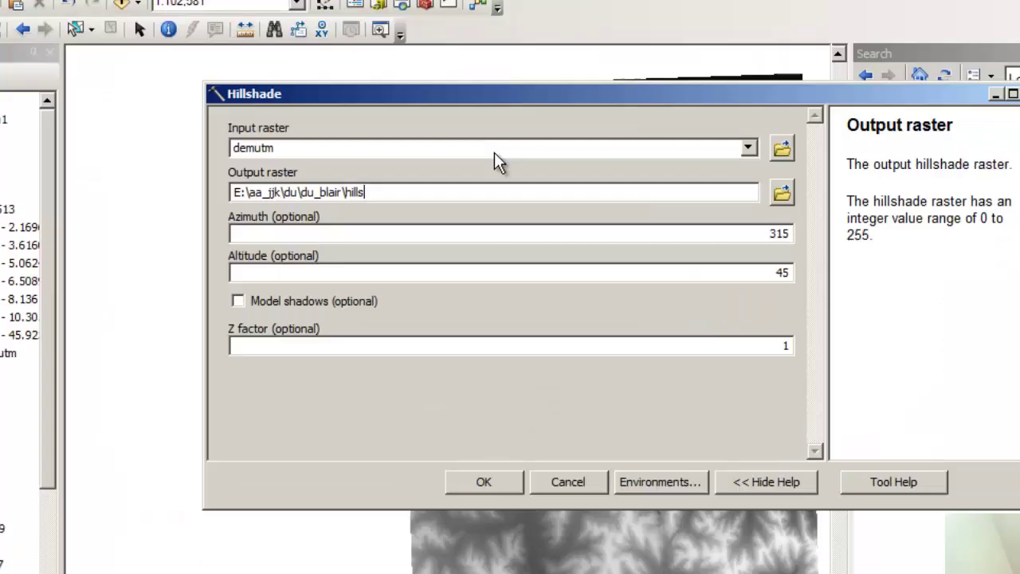
{"action": "type", "text": "ade_raster"}
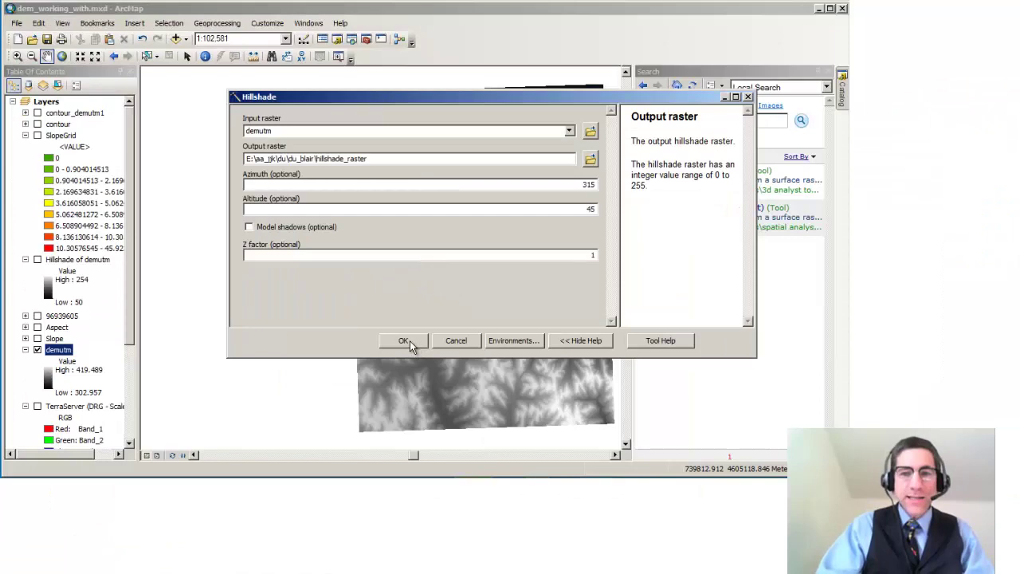
{"action": "left_click", "coordinate": [409, 341]}
Shorten the output name to hillshade1 and run Hillshade with azimuth 315, altitude 45.
{"action": "left_click", "coordinate": [539, 376]}
{"action": "left_click", "coordinate": [377, 160]}
{"action": "key", "text": "BackSpace"}
{"action": "key", "text": "BackSpace"}
{"action": "key", "text": "BackSpace"}
{"action": "key", "text": "BackSpace"}
{"action": "key", "text": "BackSpace"}
{"action": "key", "text": "BackSpace"}
{"action": "key", "text": "BackSpace"}
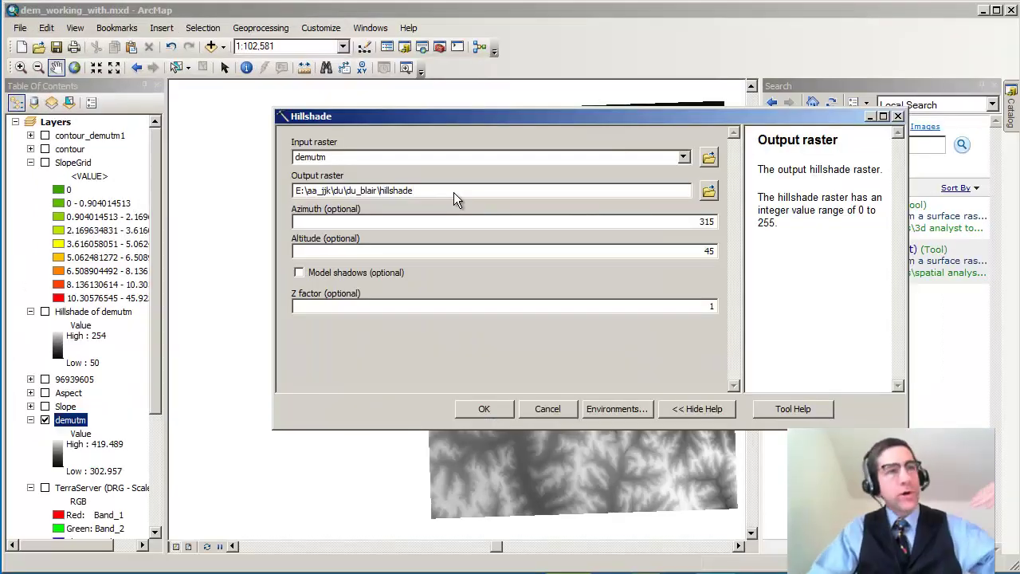
{"action": "type", "text": "1"}
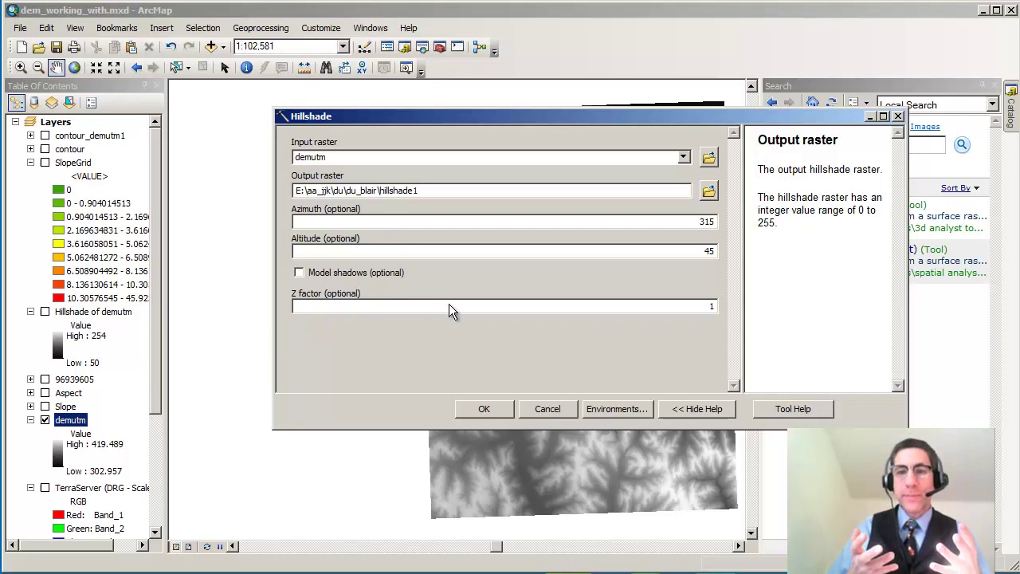
{"action": "left_click", "coordinate": [486, 409]}
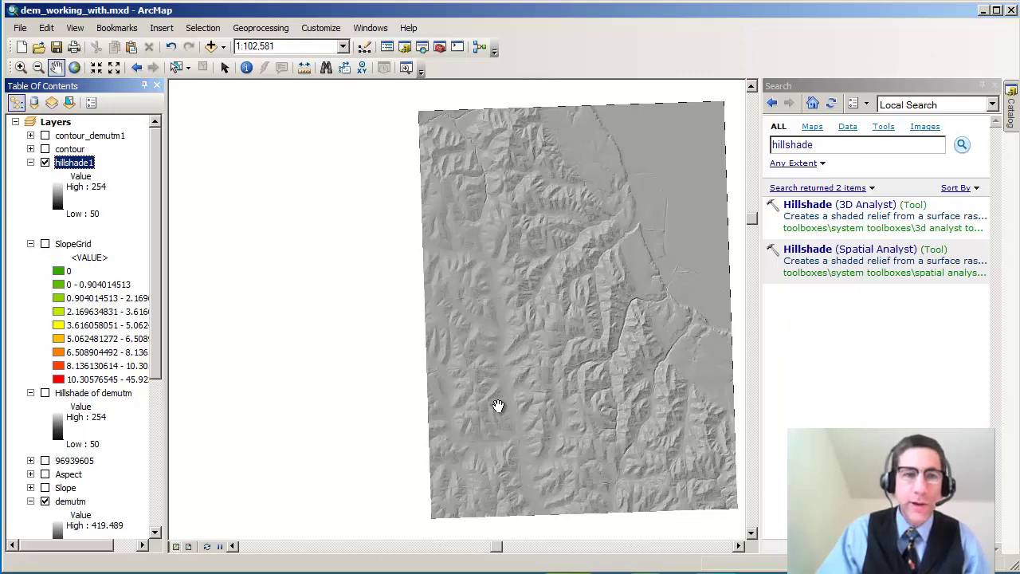
Zoom in twice to 1:62,500 and pan to the left part of the hillshade1 relief.
{"action": "left_click", "coordinate": [97, 67]}
{"action": "left_click", "coordinate": [97, 67]}
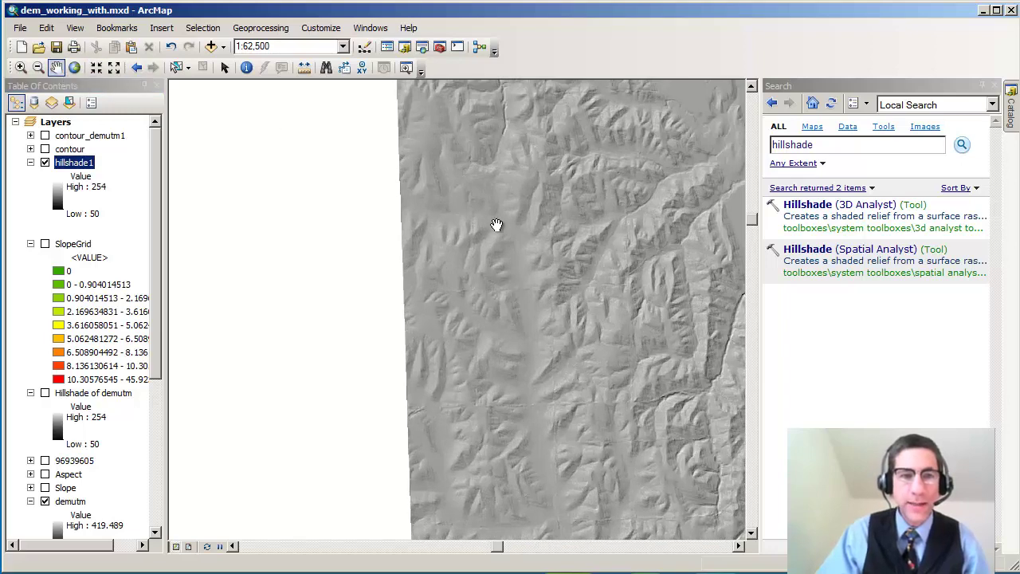
{"action": "left_click_drag", "start_coordinate": [578, 253], "coordinate": [404, 258]}
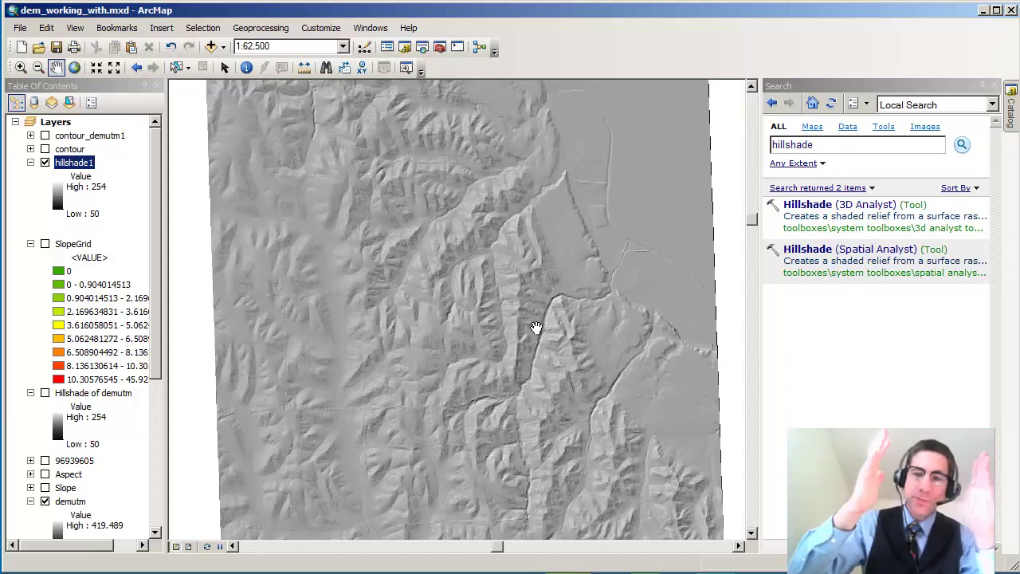
Zoom the map to the full extent of the hillshade1 layer.
{"action": "right_click", "coordinate": [86, 163]}
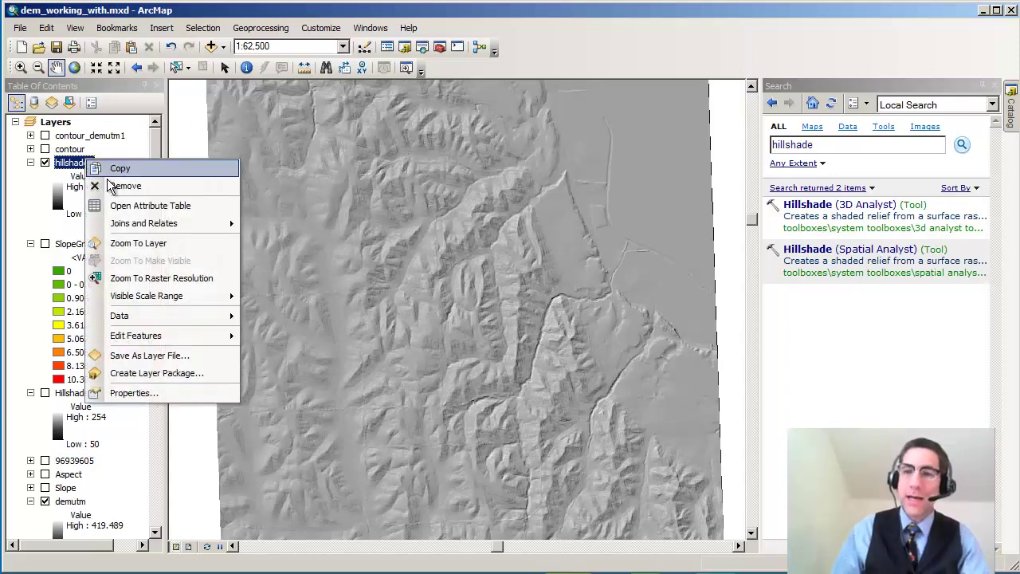
{"action": "left_click", "coordinate": [151, 241]}
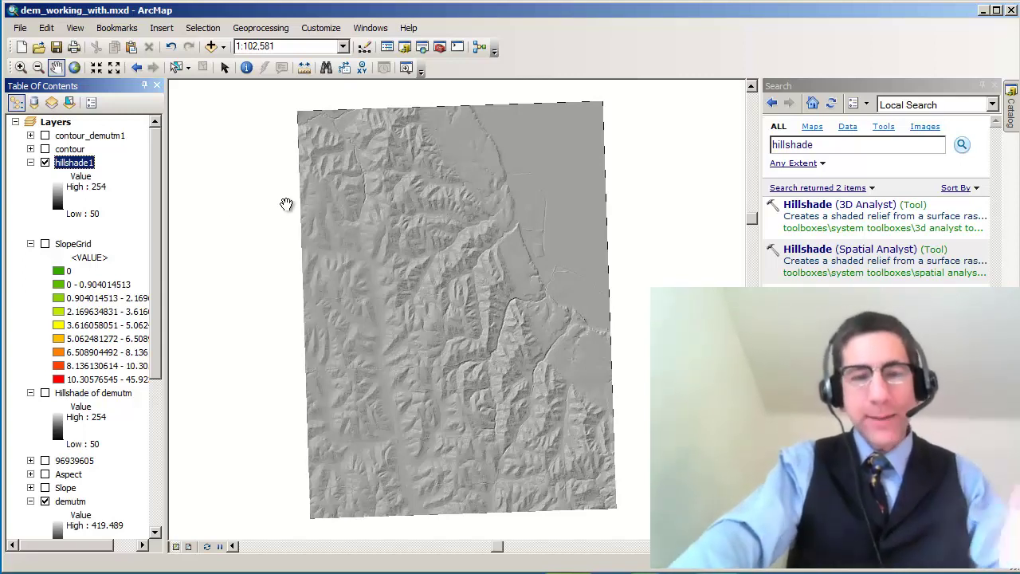
Switch off hillshade1 to reveal the demutm elevation raster (302.957 to 419.489).
{"action": "left_click", "coordinate": [45, 162]}
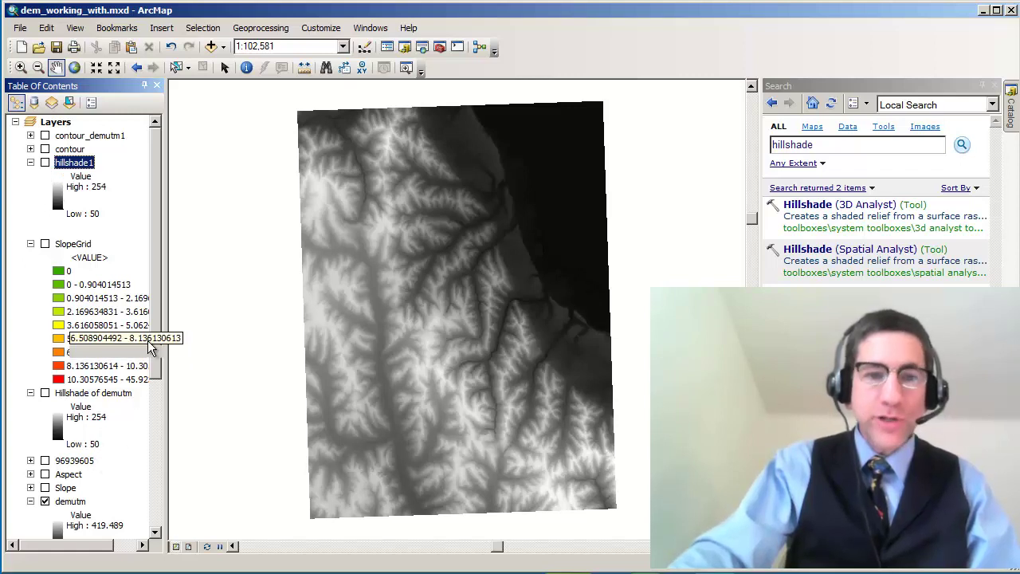
{"action": "left_click_drag", "start_coordinate": [157, 346], "coordinate": [168, 464]}
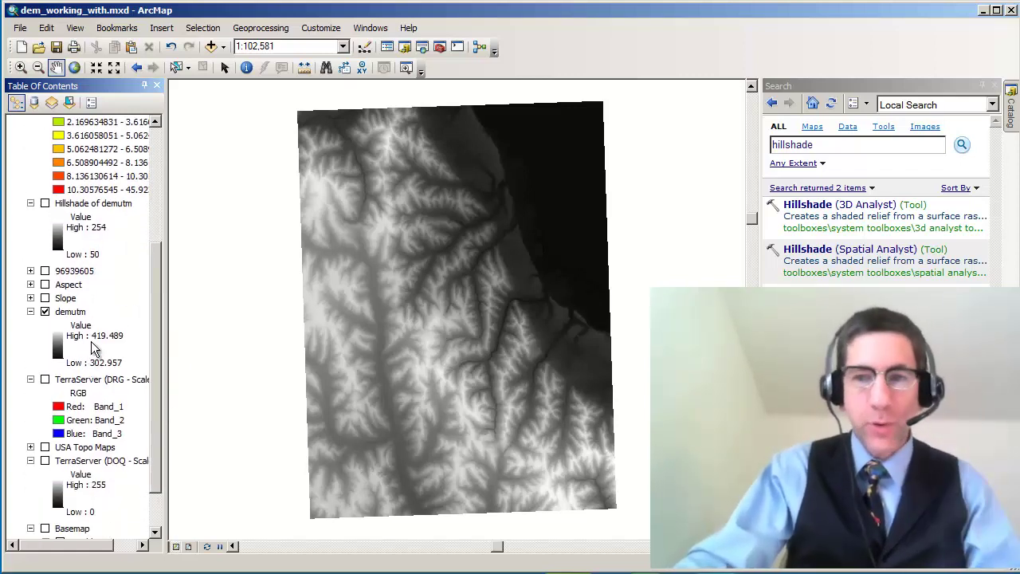
{"action": "scroll", "coordinate": [92, 347], "scroll_direction": "up", "scroll_amount": 1}
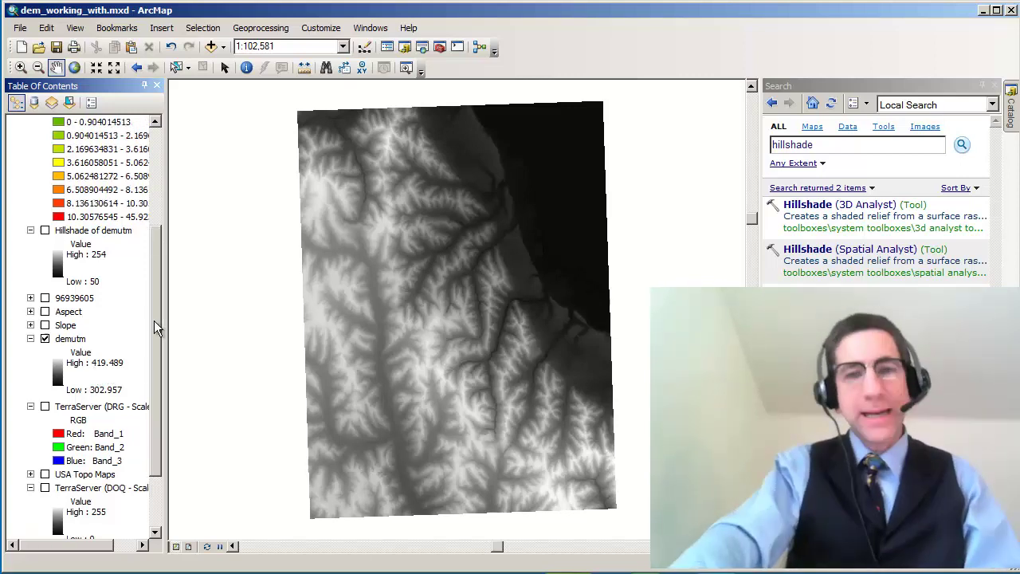
{"action": "left_click_drag", "start_coordinate": [157, 326], "coordinate": [157, 231]}
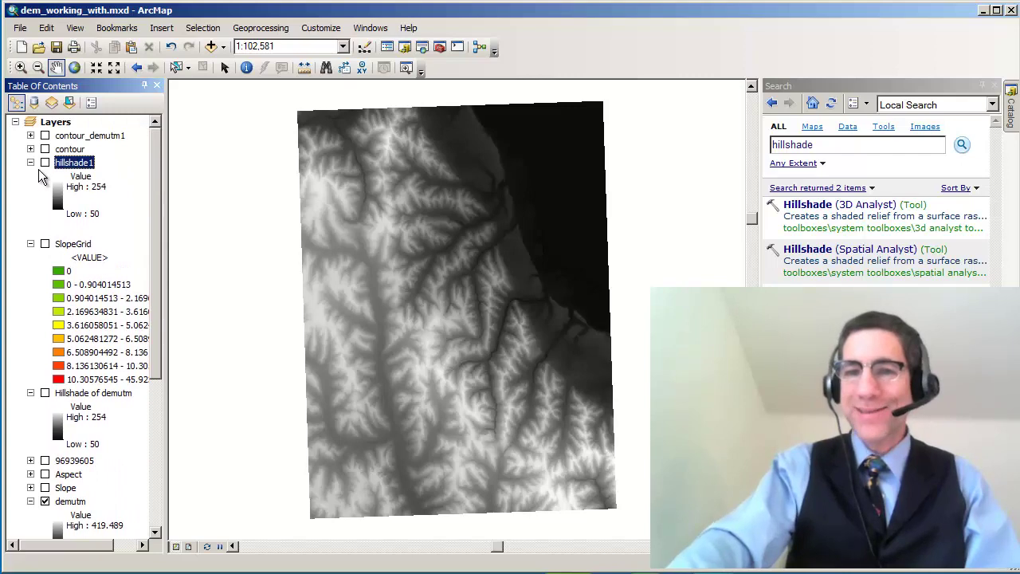